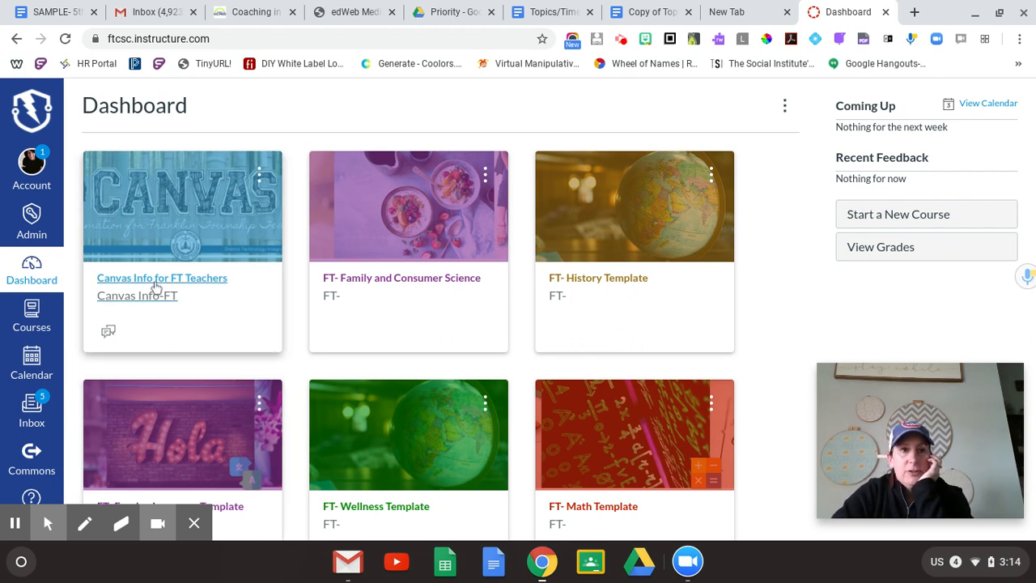
Open the Navigation settings of the Canvas Info-FT course
{"action": "left_click", "coordinate": [154, 205]}
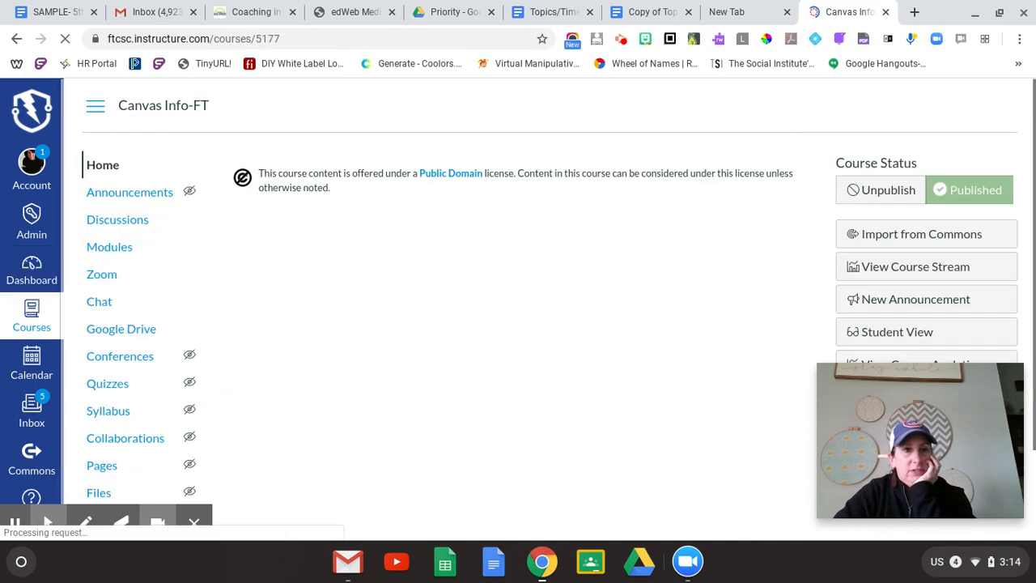
{"action": "scroll", "coordinate": [155, 314], "scroll_direction": "down", "scroll_amount": 5}
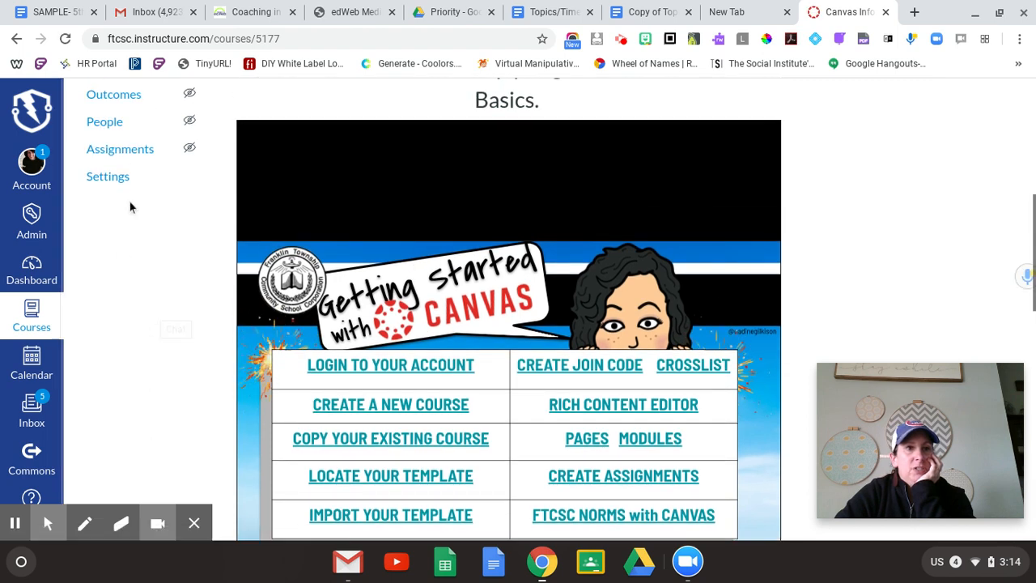
{"action": "left_click", "coordinate": [114, 179]}
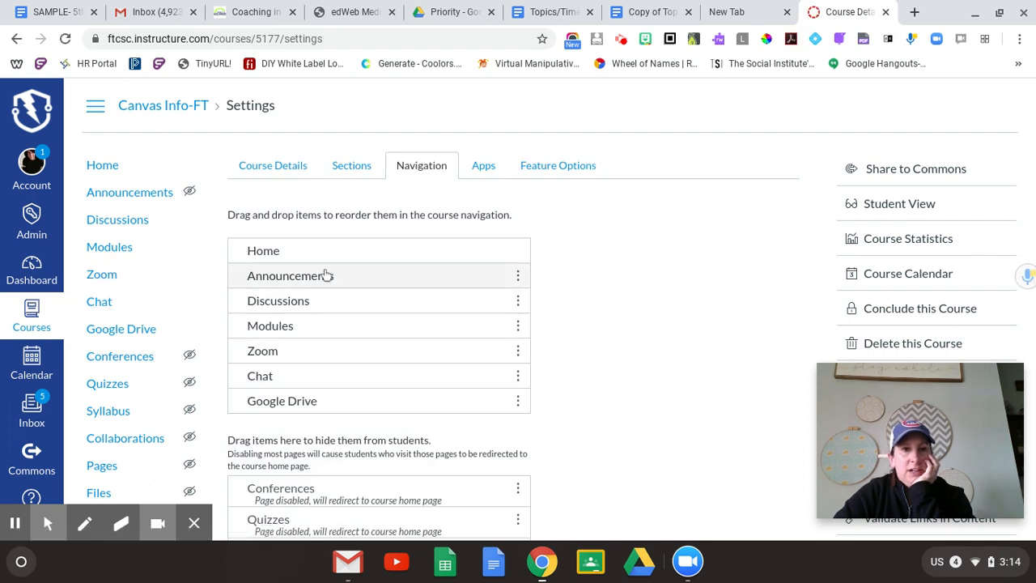
{"action": "left_click", "coordinate": [278, 165]}
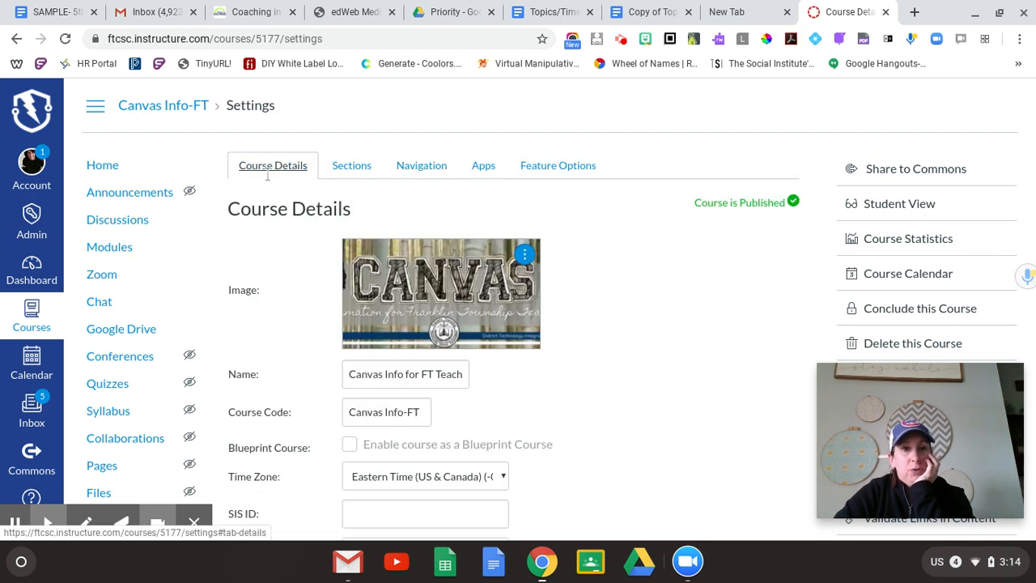
{"action": "left_click", "coordinate": [437, 167]}
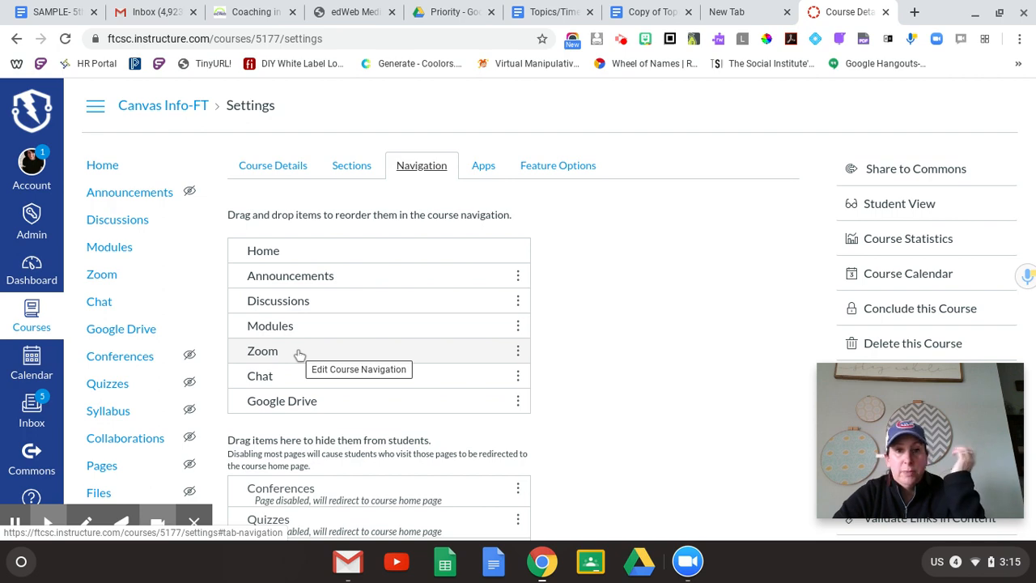
Confirm Zoom is enabled, save the course navigation, and go to the Zoom tool
{"action": "scroll", "coordinate": [614, 379], "scroll_direction": "down", "scroll_amount": 5}
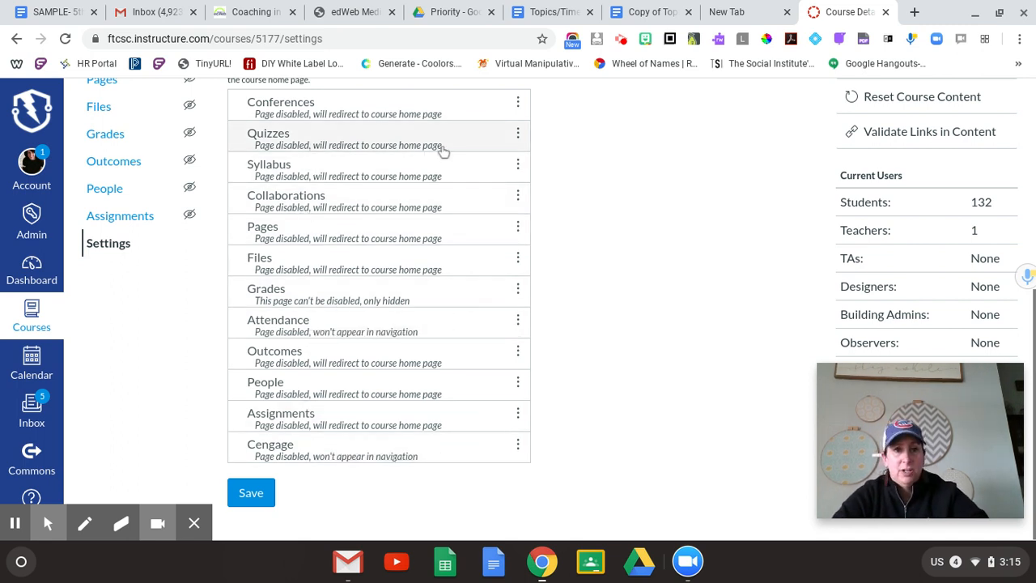
{"action": "scroll", "coordinate": [656, 255], "scroll_direction": "up", "scroll_amount": 5}
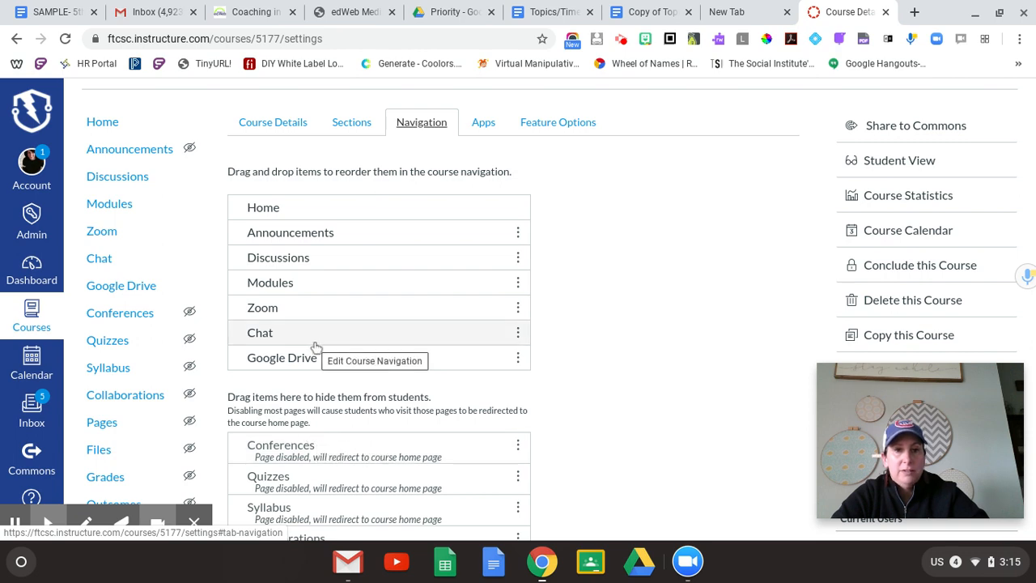
{"action": "scroll", "coordinate": [645, 375], "scroll_direction": "down", "scroll_amount": 5}
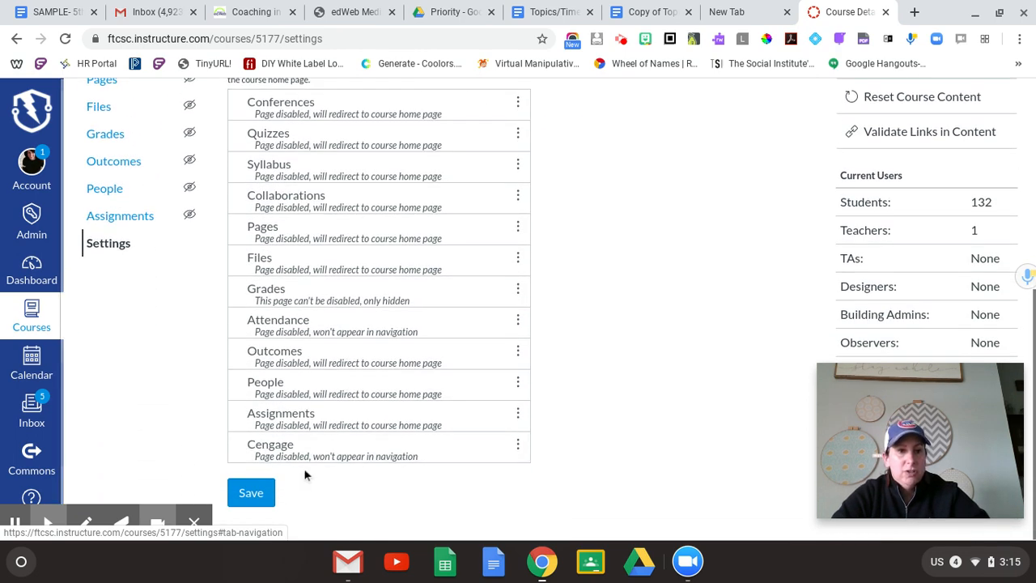
{"action": "left_click", "coordinate": [253, 489]}
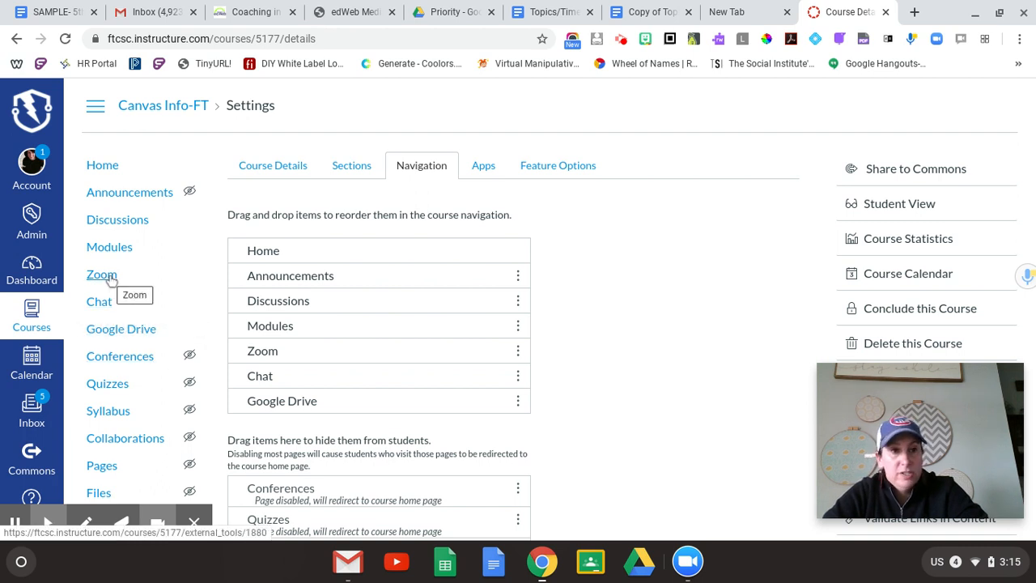
{"action": "left_click", "coordinate": [104, 275]}
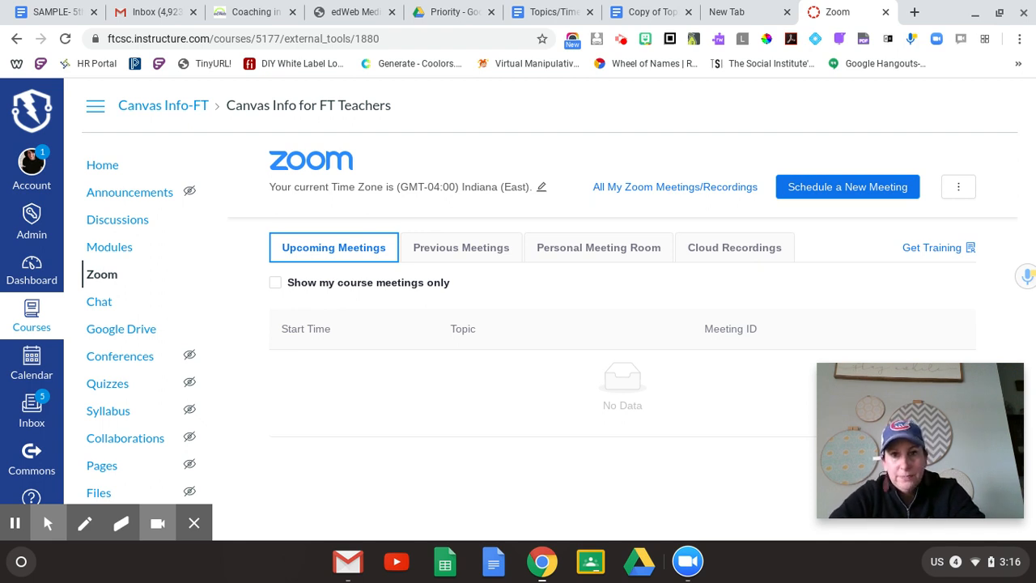
Choose Schedule a New Meeting on the course's Zoom page
{"action": "left_click", "coordinate": [720, 200]}
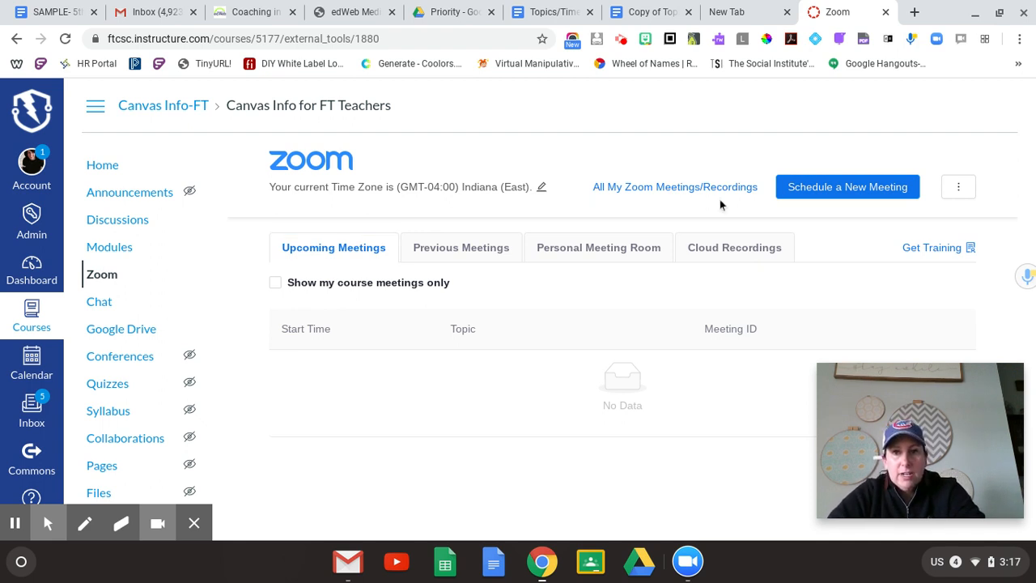
{"action": "left_click", "coordinate": [816, 191]}
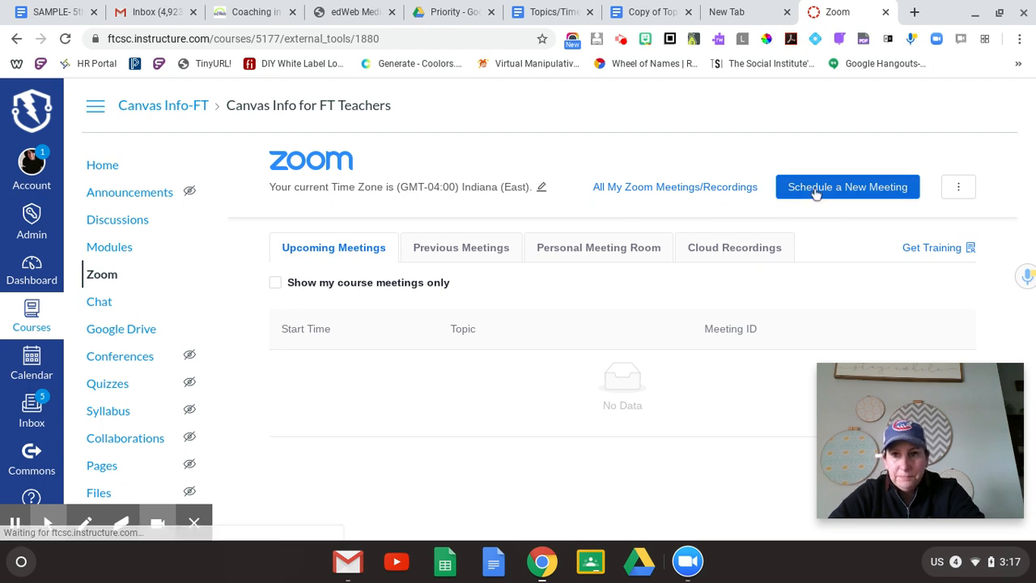
Replace the default meeting topic with 'Check in Period 1'
{"action": "left_click", "coordinate": [543, 287]}
{"action": "left_click", "coordinate": [587, 287]}
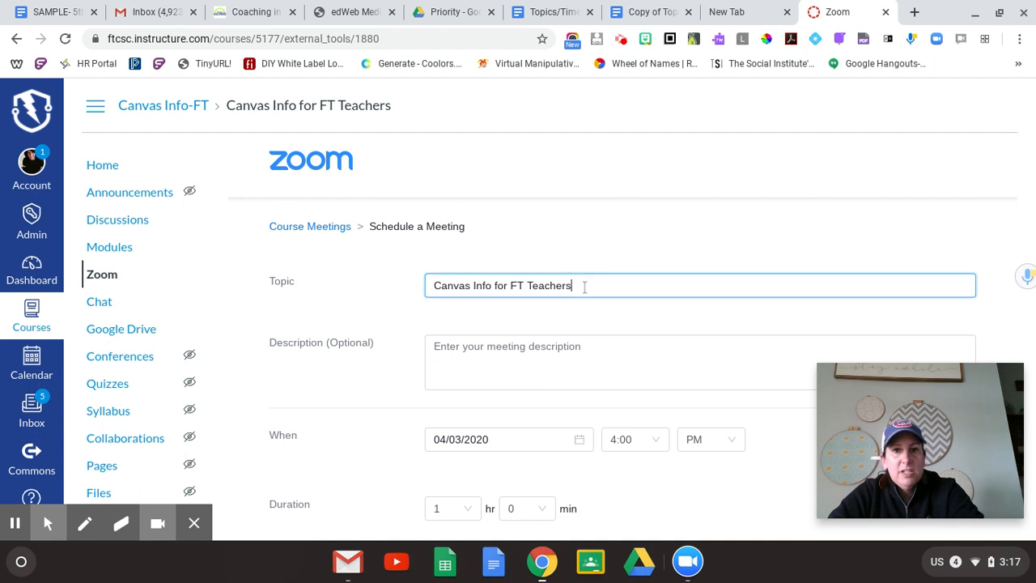
{"action": "key", "text": "BackSpace"}
{"action": "key", "text": "BackSpace"}
{"action": "key", "text": "BackSpace"}
{"action": "key", "text": "BackSpace"}
{"action": "key", "text": "BackSpace"}
{"action": "key", "text": "BackSpace"}
{"action": "key", "text": "BackSpace"}
{"action": "key", "text": "BackSpace"}
{"action": "key", "text": "BackSpace"}
{"action": "key", "text": "BackSpace"}
{"action": "key", "text": "BackSpace"}
{"action": "key", "text": "BackSpace"}
{"action": "key", "text": "BackSpace"}
{"action": "key", "text": "BackSpace"}
{"action": "key", "text": "BackSpace"}
{"action": "key", "text": "BackSpace"}
{"action": "key", "text": "BackSpace"}
{"action": "key", "text": "BackSpace"}
{"action": "key", "text": "BackSpace"}
{"action": "key", "text": "BackSpace"}
{"action": "key", "text": "BackSpace"}
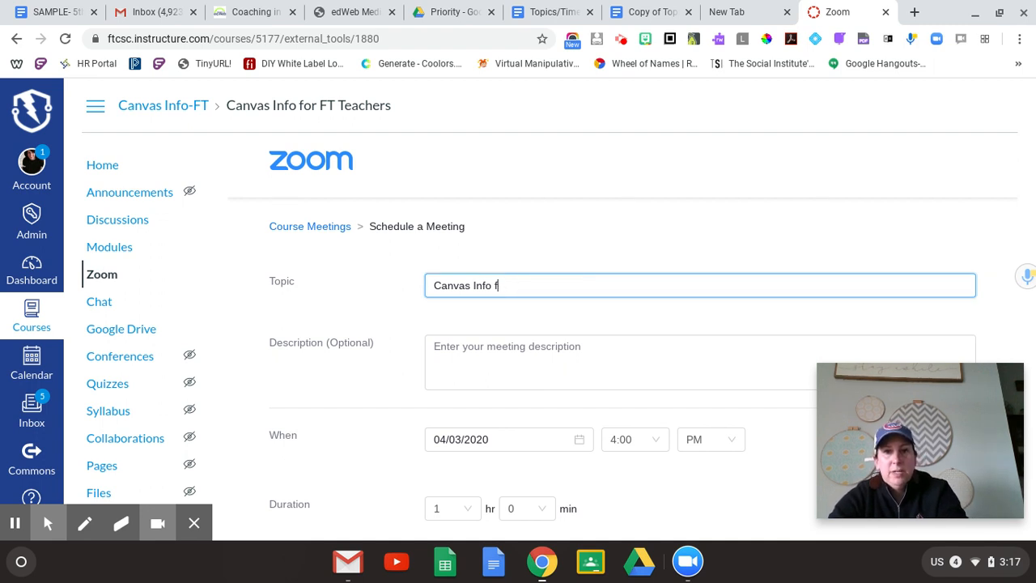
{"action": "type", "text": "Check "}
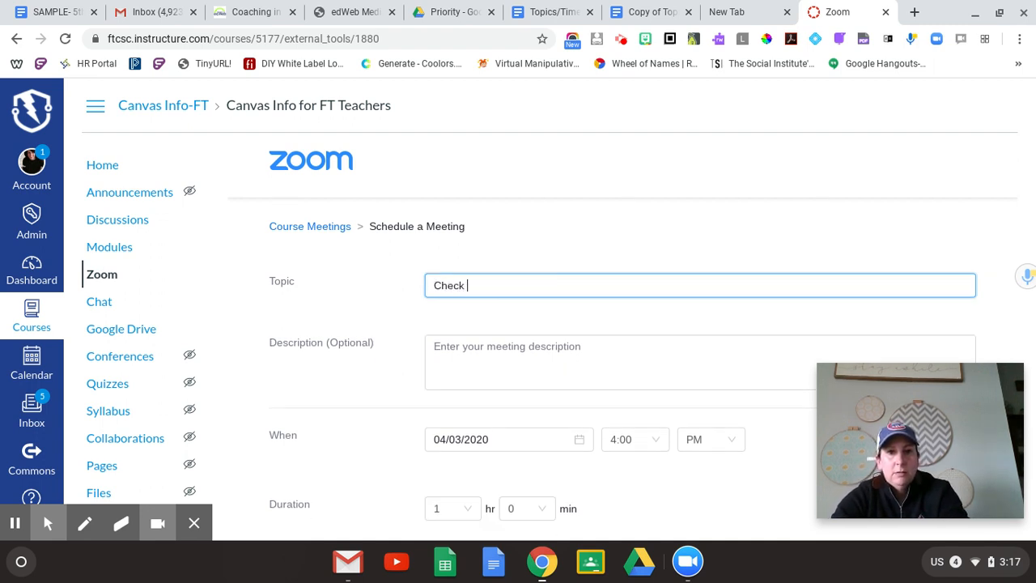
{"action": "type", "text": "in Period 1"}
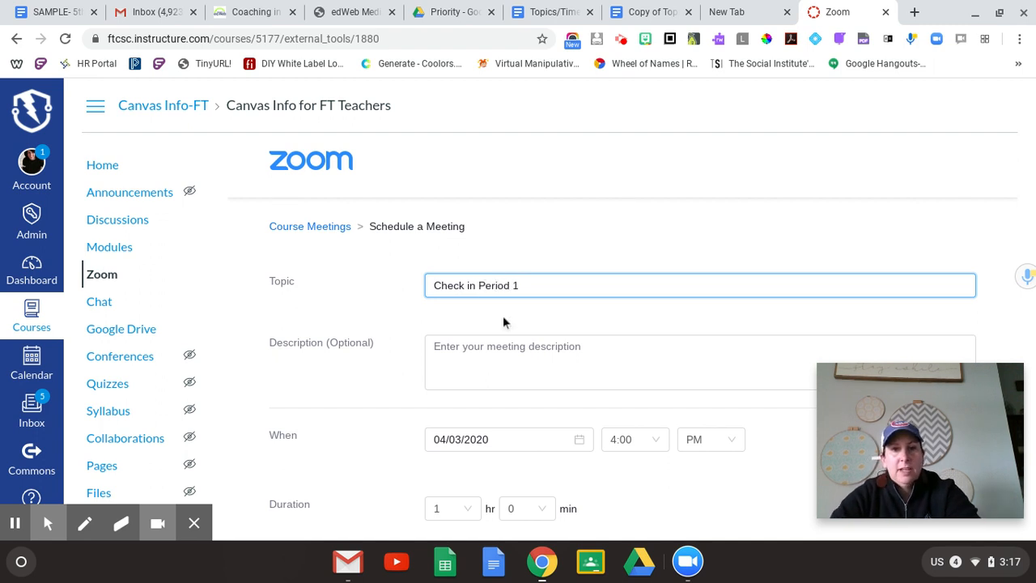
{"action": "scroll", "coordinate": [632, 362], "scroll_direction": "down", "scroll_amount": 1}
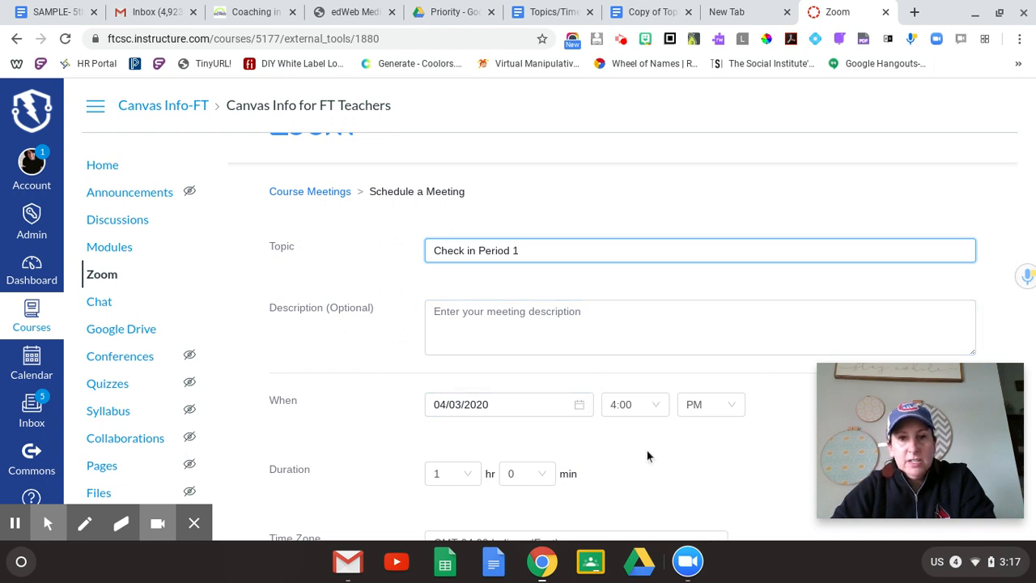
{"action": "scroll", "coordinate": [647, 456], "scroll_direction": "down", "scroll_amount": 5}
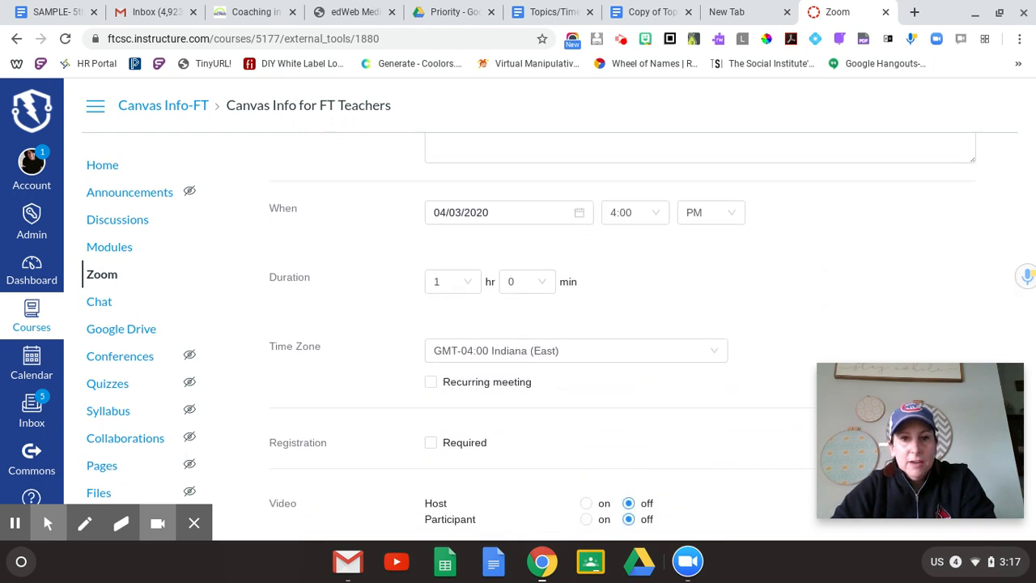
{"action": "scroll", "coordinate": [647, 456], "scroll_direction": "down", "scroll_amount": 5}
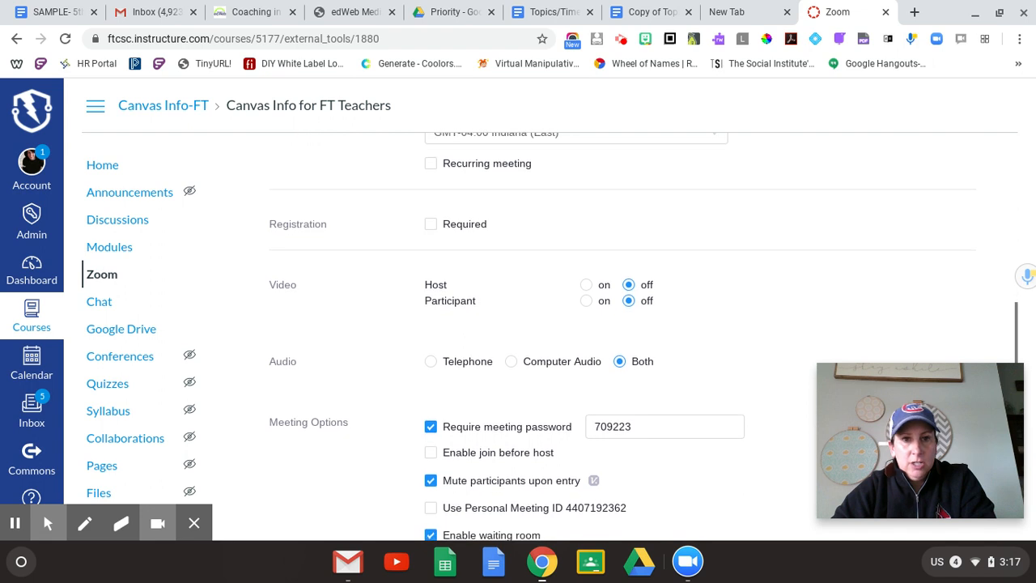
{"action": "left_click", "coordinate": [677, 428]}
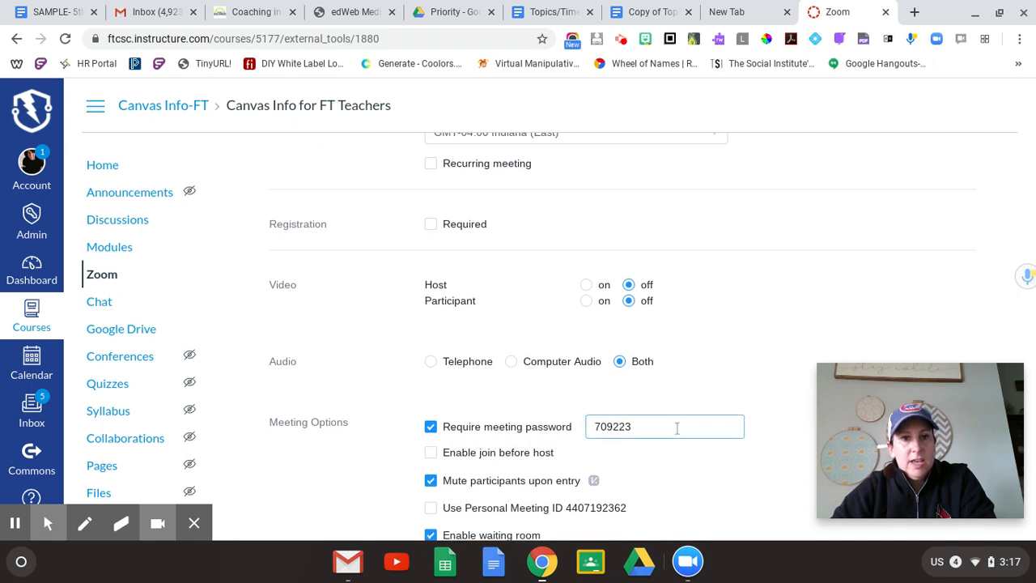
{"action": "left_click", "coordinate": [693, 325]}
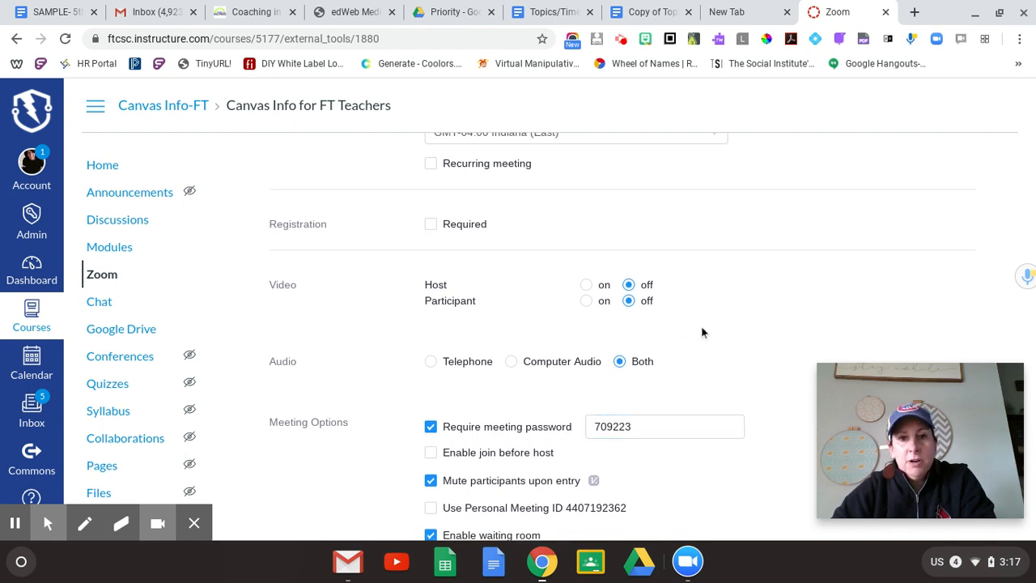
{"action": "scroll", "coordinate": [701, 332], "scroll_direction": "down", "scroll_amount": 2}
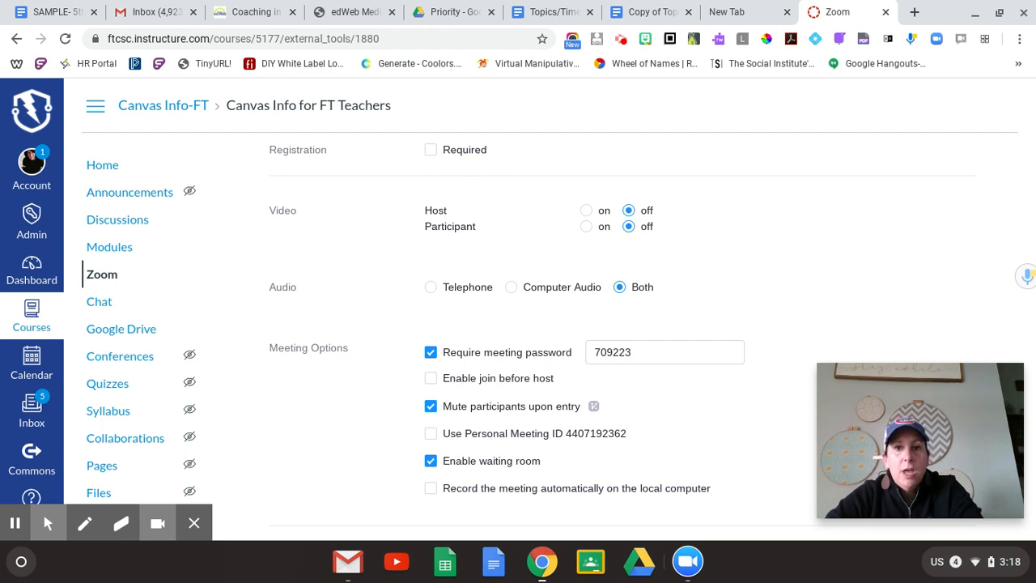
{"action": "left_click", "coordinate": [603, 361]}
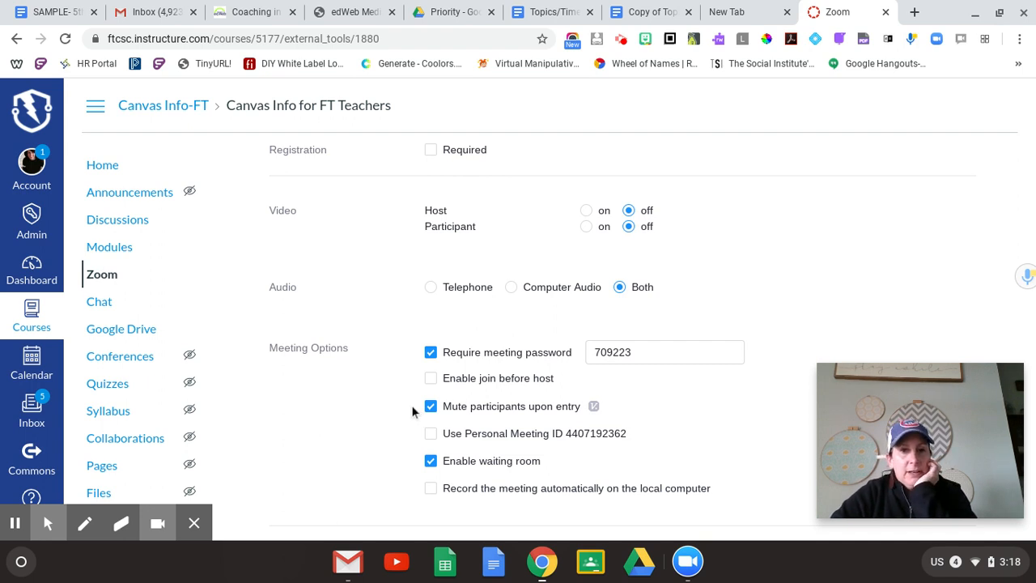
{"action": "scroll", "coordinate": [412, 411], "scroll_direction": "down", "scroll_amount": 1}
{"action": "scroll", "coordinate": [412, 411], "scroll_direction": "down", "scroll_amount": 2}
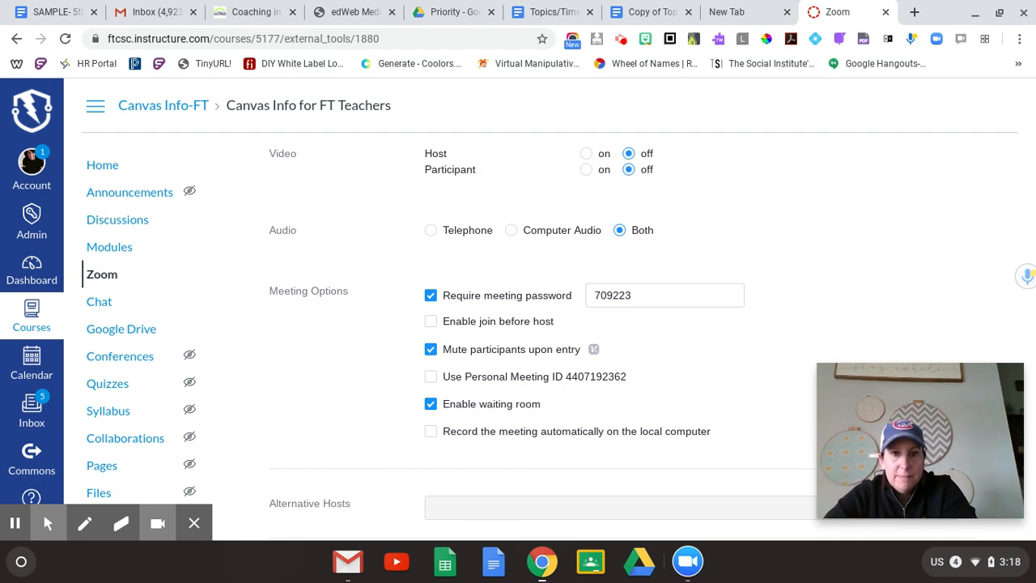
{"action": "scroll", "coordinate": [644, 339], "scroll_direction": "down", "scroll_amount": 2}
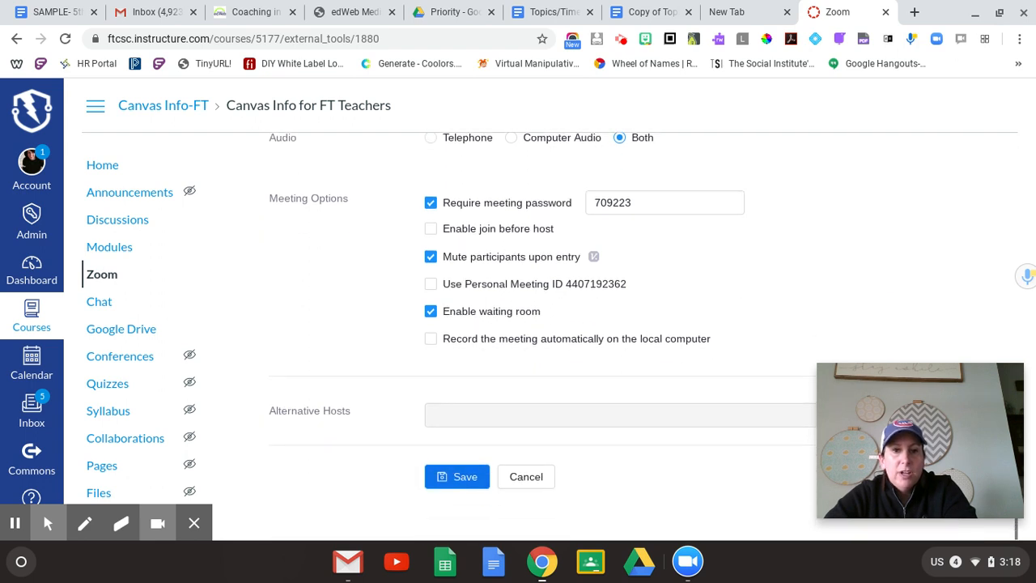
{"action": "left_click", "coordinate": [486, 413]}
{"action": "left_click", "coordinate": [468, 413]}
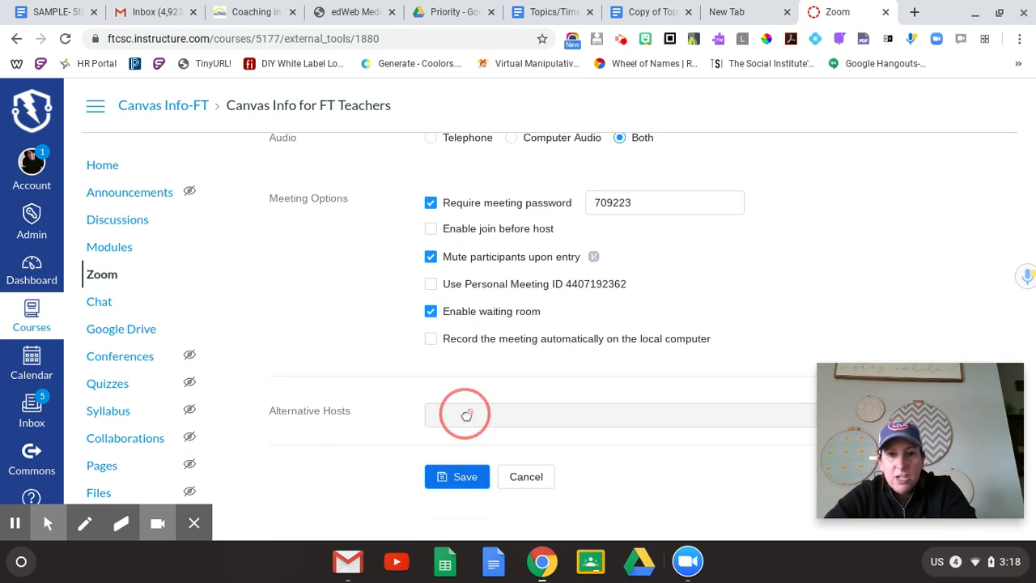
{"action": "left_click", "coordinate": [533, 420]}
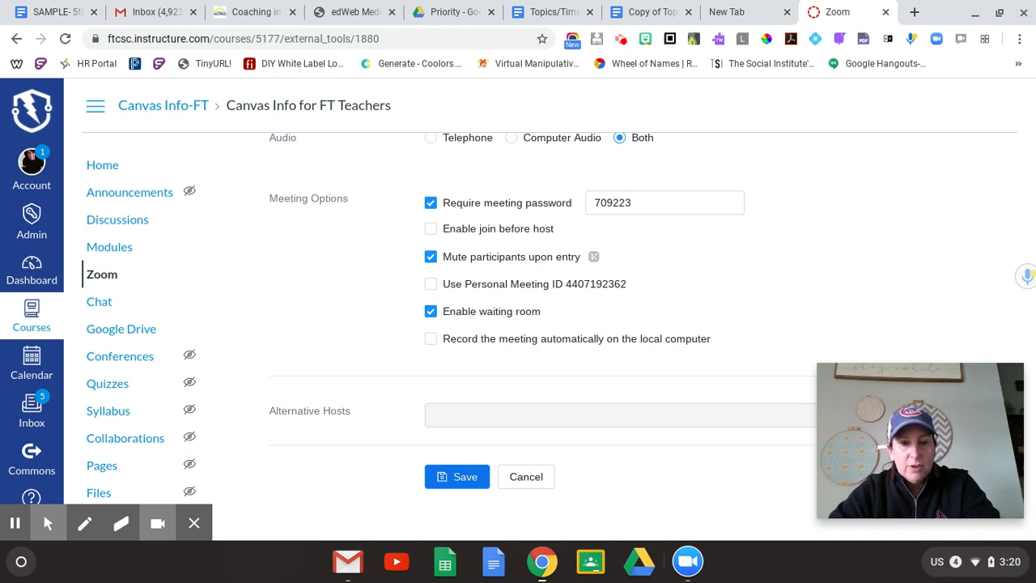
{"action": "scroll", "coordinate": [539, 331], "scroll_direction": "up", "scroll_amount": 10}
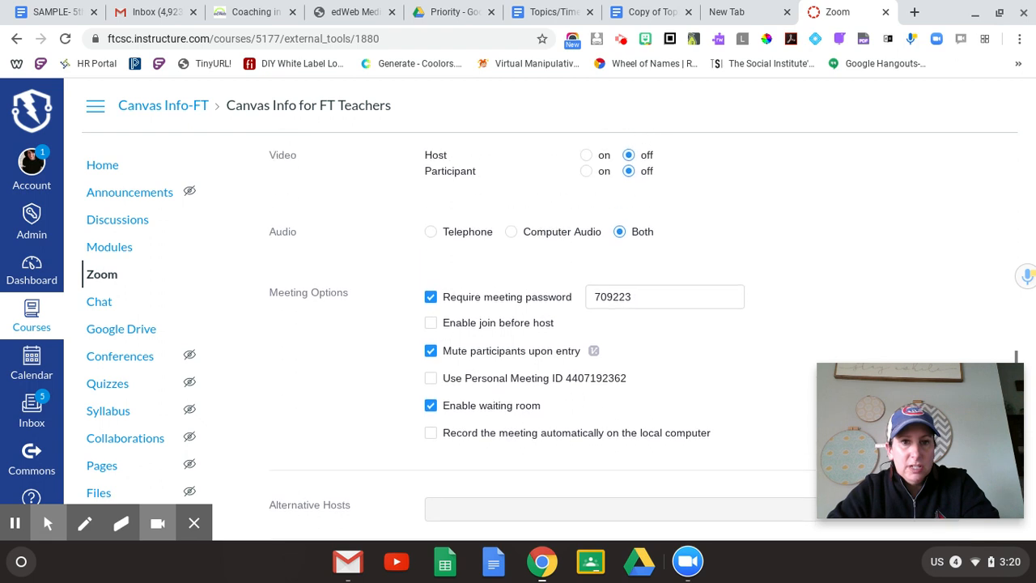
{"action": "scroll", "coordinate": [622, 334], "scroll_direction": "up", "scroll_amount": 1}
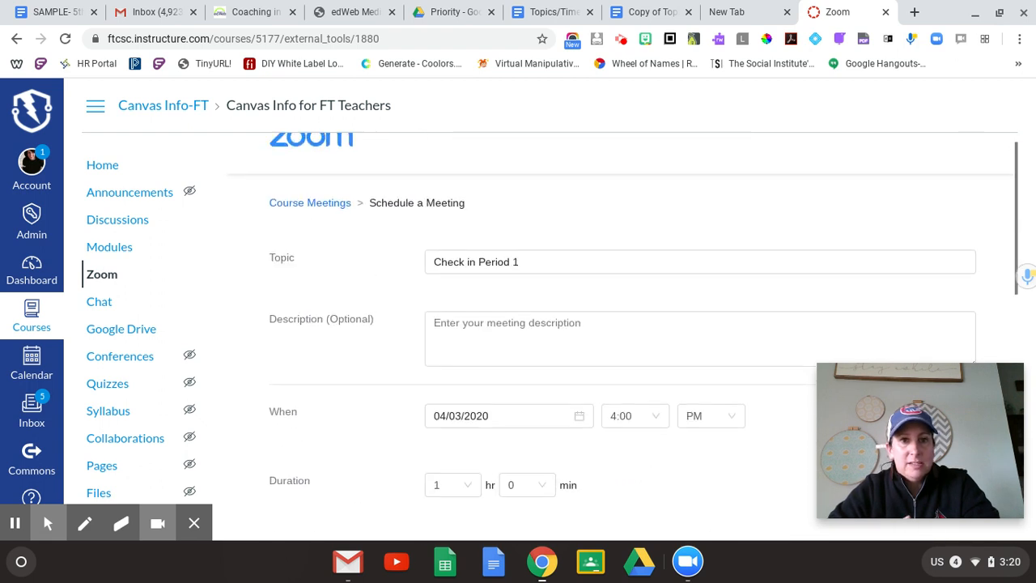